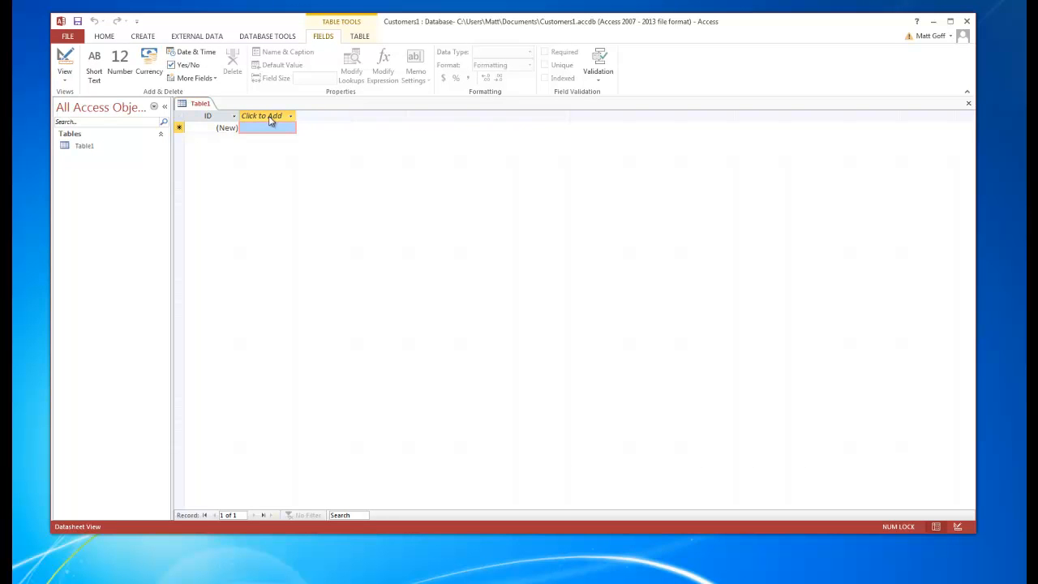
Step: Add Short Text fields Last Name, Address, City, State/Province, Postal Code and Country/Region to the new table
click(271, 118)
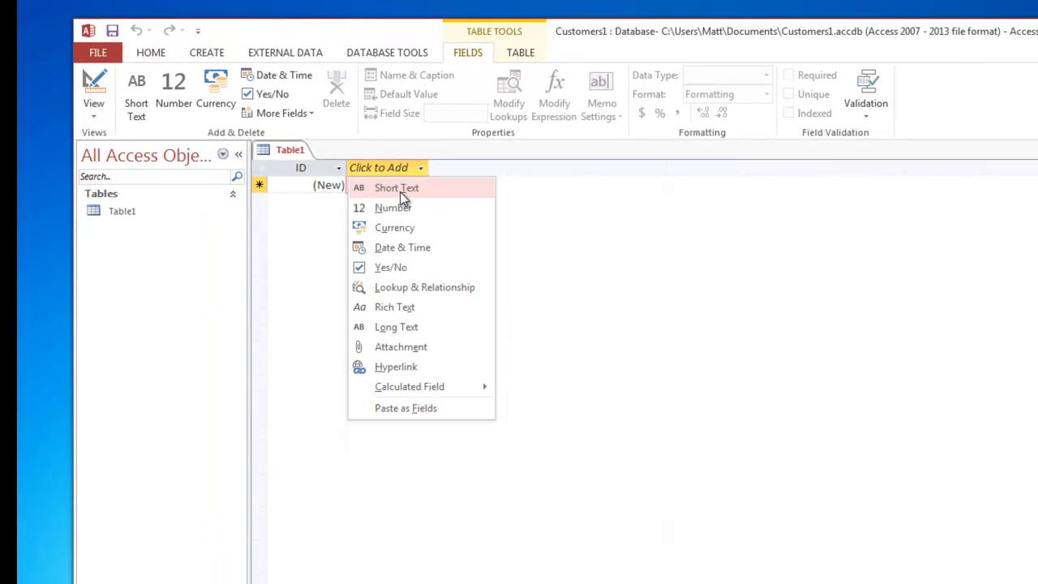
click(400, 190)
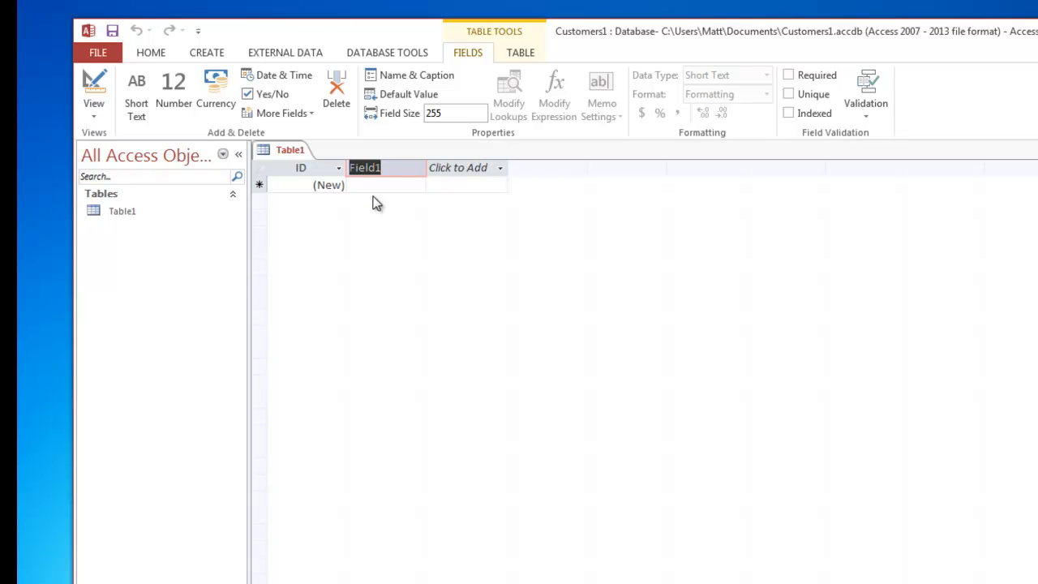
text(Last Name)
key(Return)
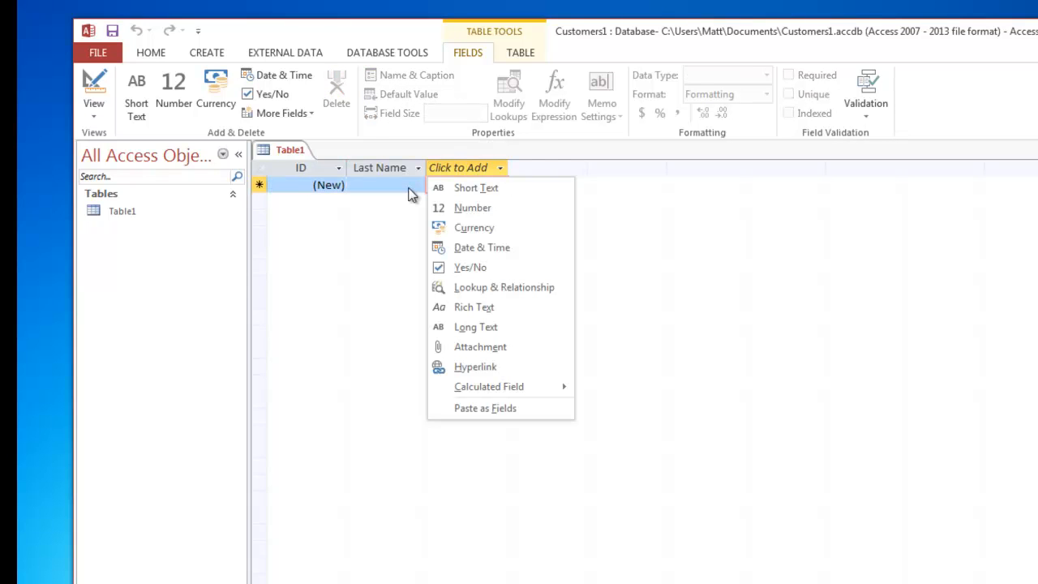
click(457, 191)
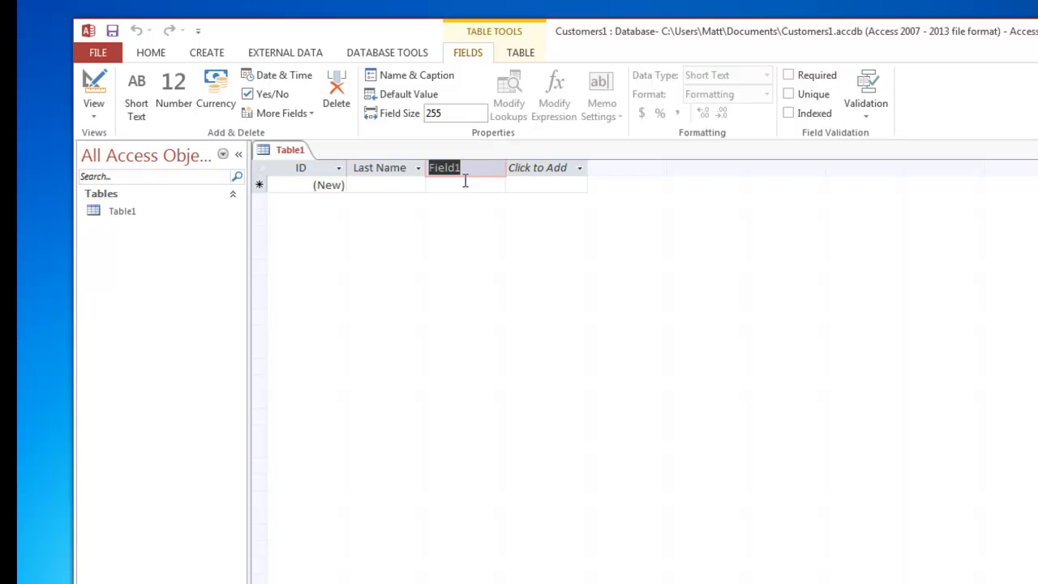
text(Address)
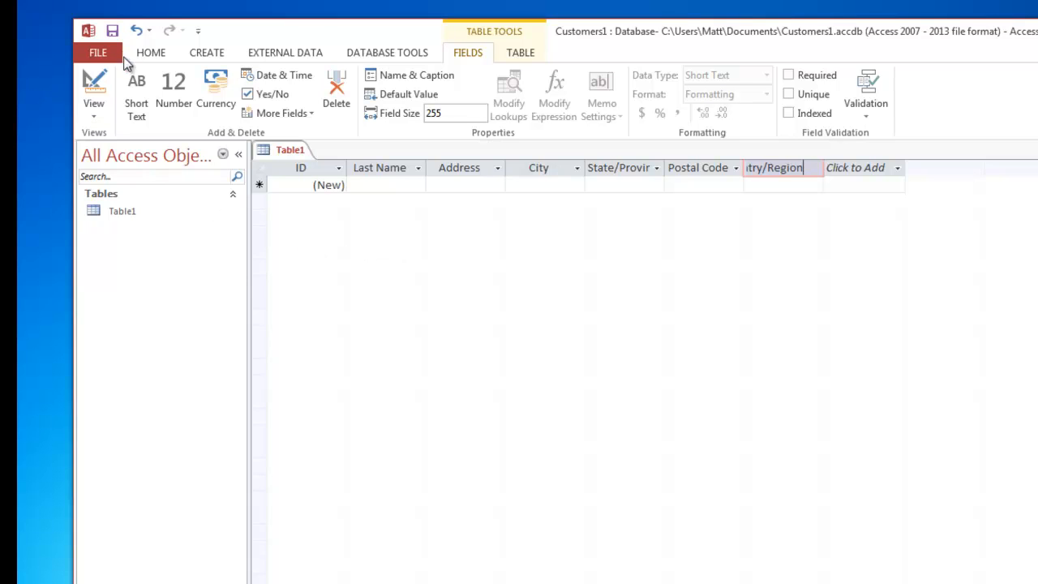
Step: Save the table as Contact Information
click(112, 31)
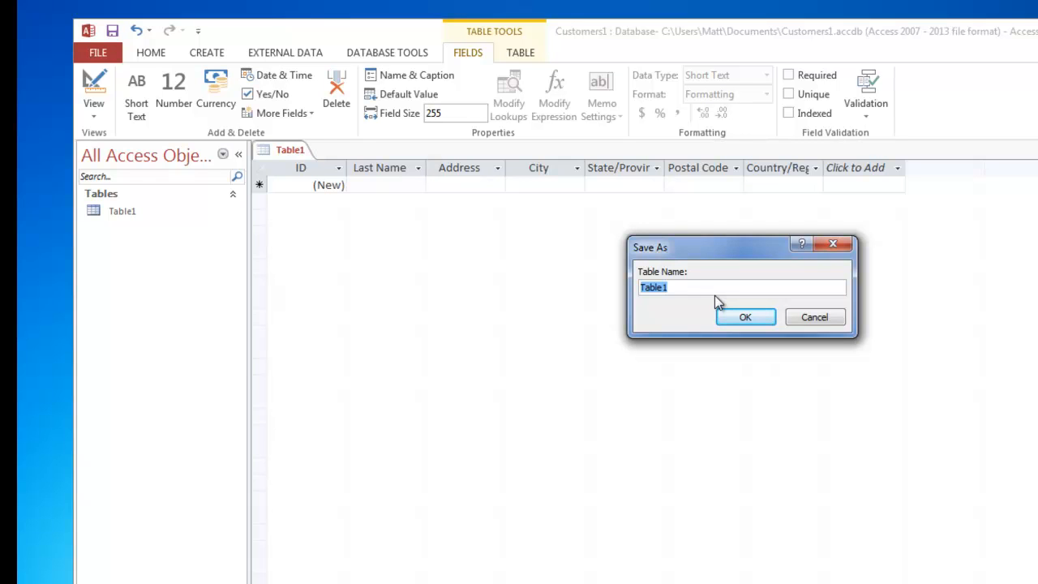
text(Contact Information)
click(745, 318)
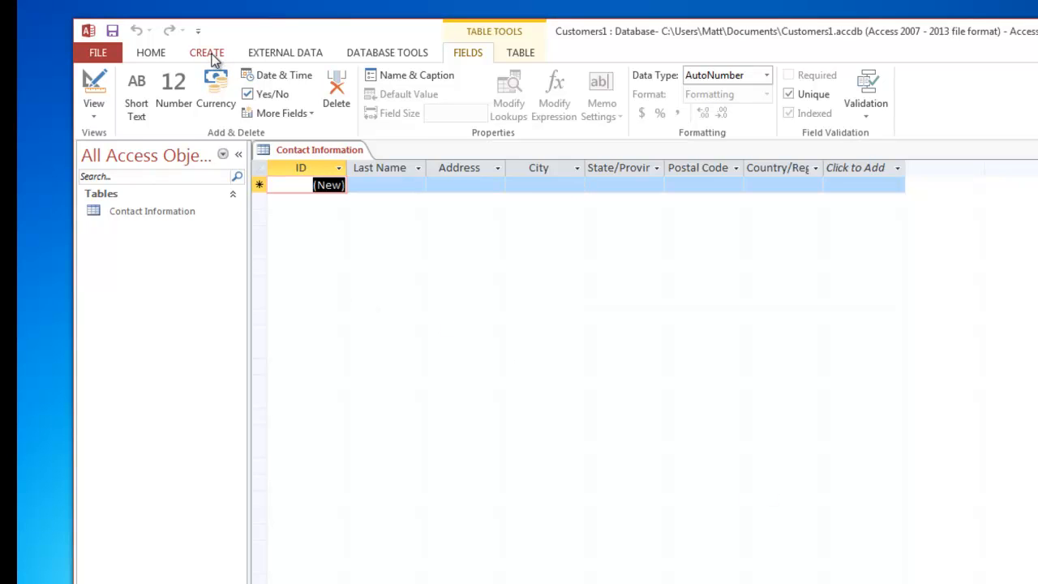
Step: Create a second table with the Quick Start Name fields plus the fields Item, Description and Pruchase Price
click(210, 55)
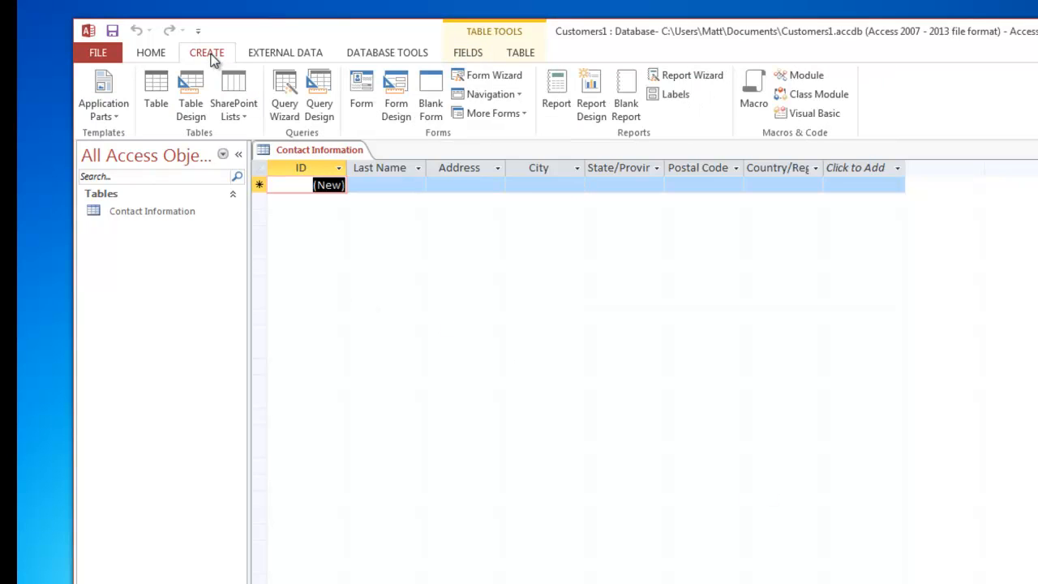
click(158, 89)
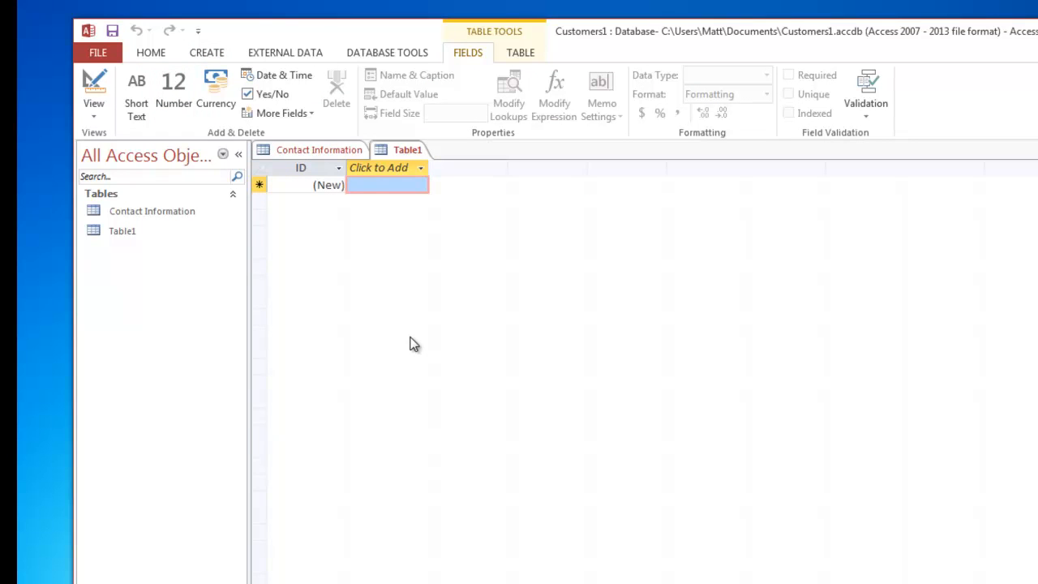
click(309, 114)
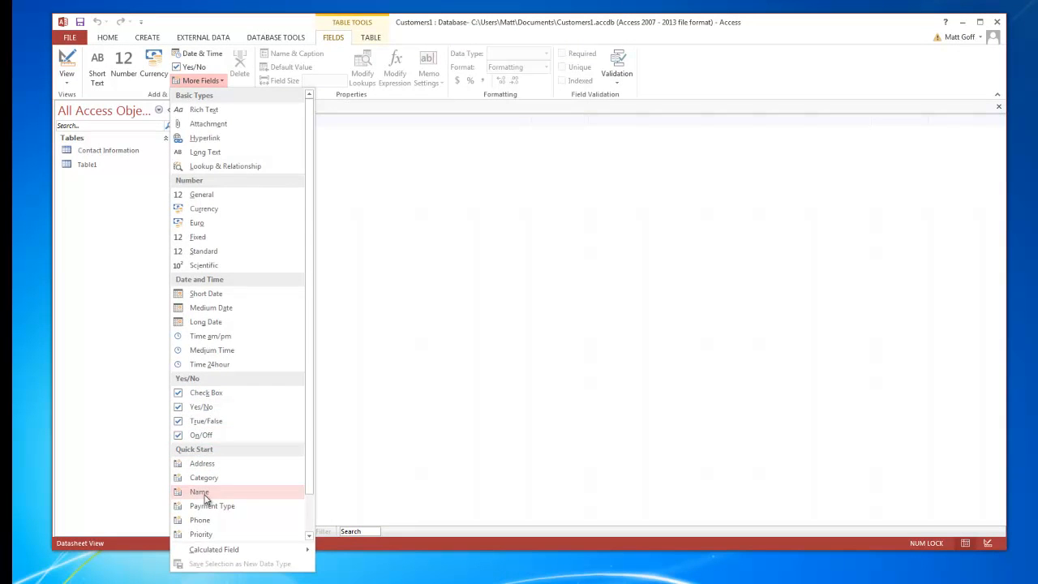
click(202, 492)
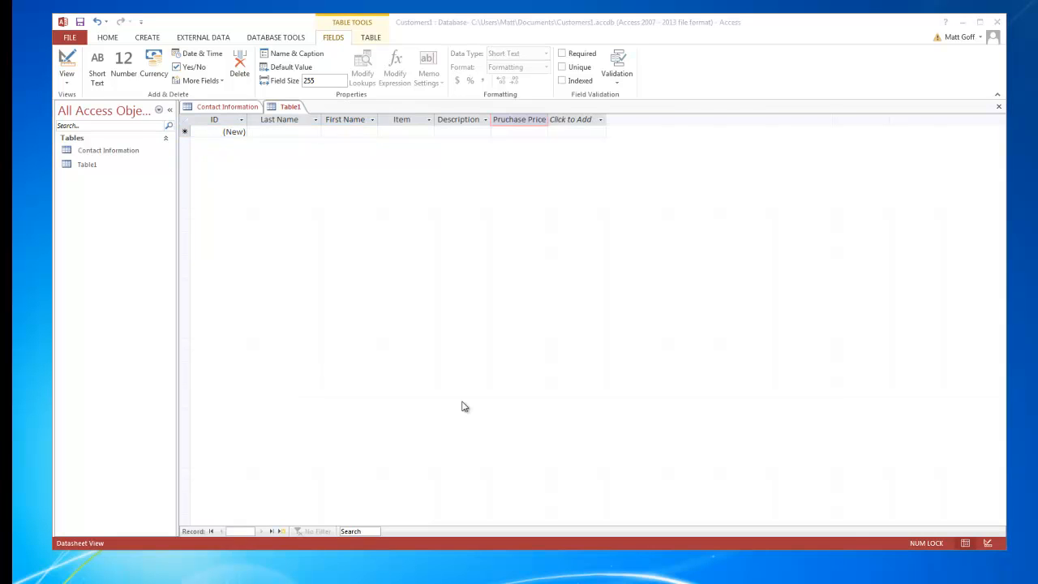
Step: Save the new table as Orders
click(81, 26)
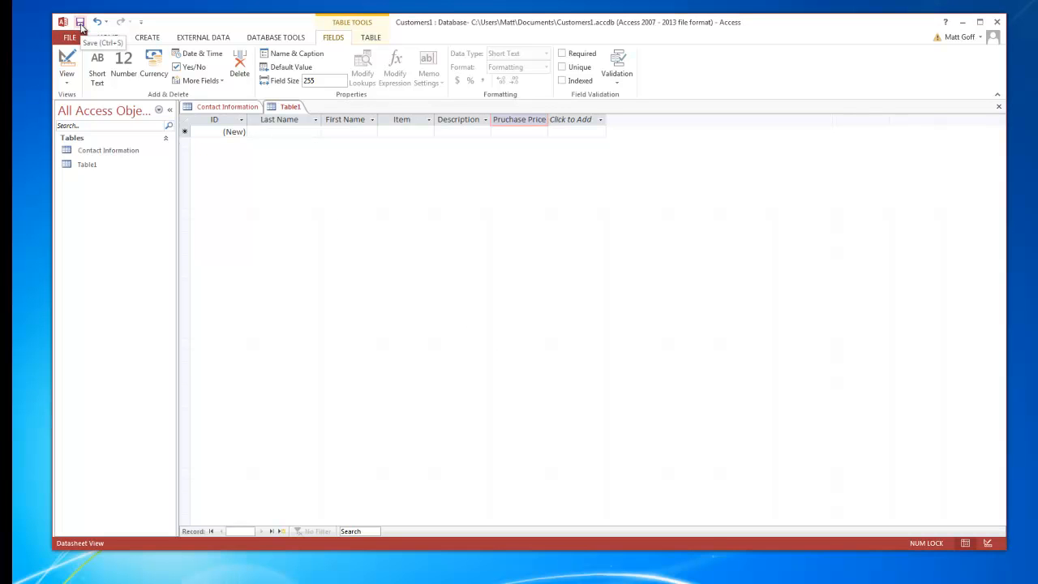
click(81, 26)
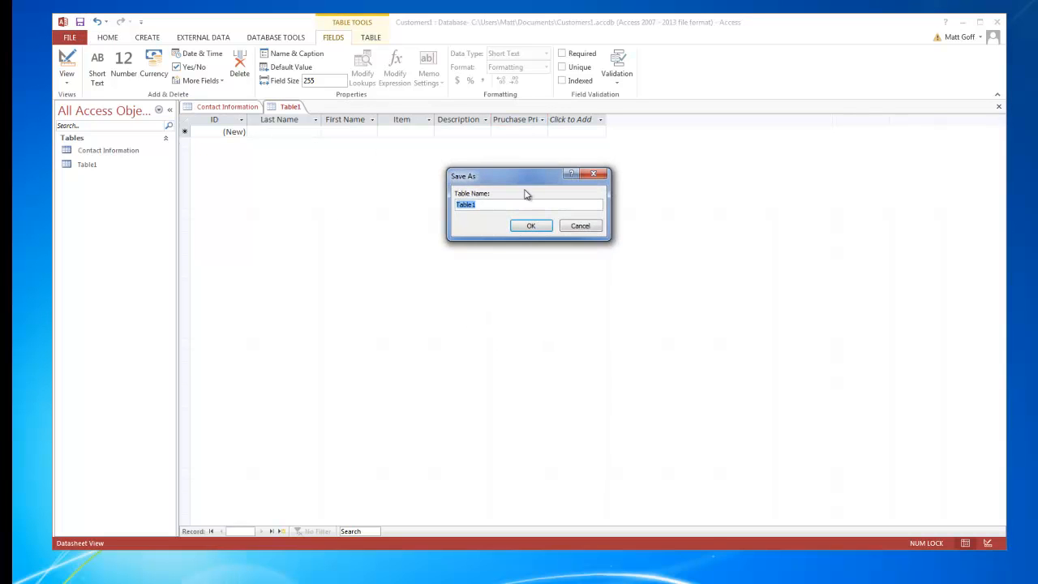
text(Orders)
click(536, 227)
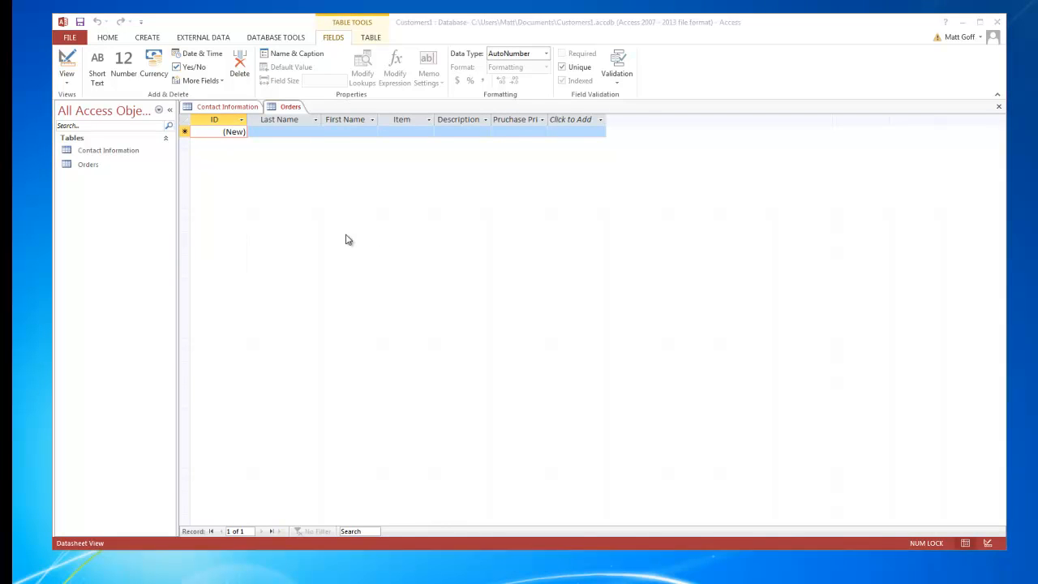
Step: Switch back and forth between the Contact Information and Orders tables to view their fields
double_click(108, 151)
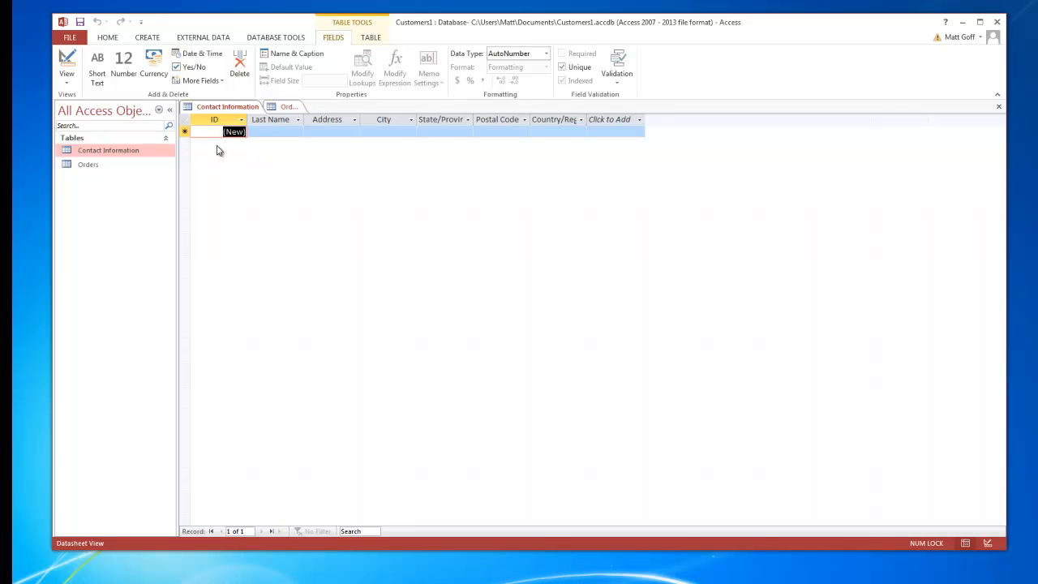
click(88, 164)
click(102, 153)
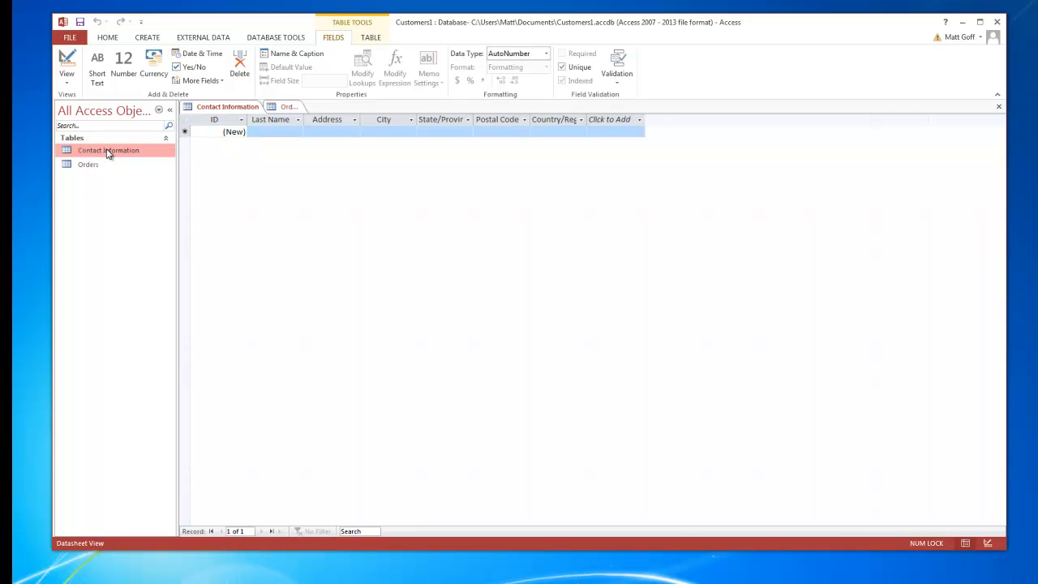
click(237, 109)
click(289, 110)
click(250, 108)
click(284, 109)
click(253, 108)
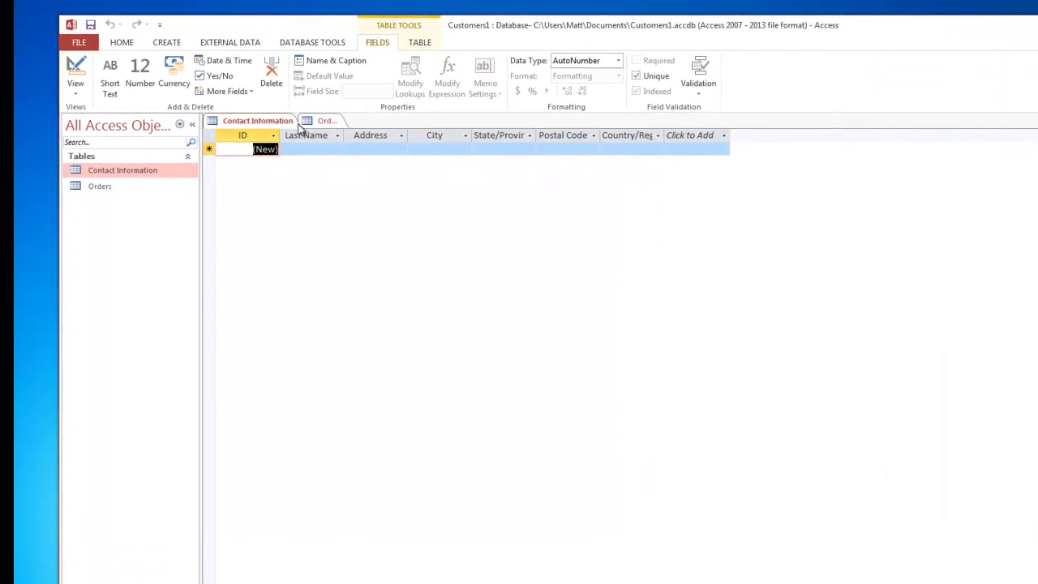
click(112, 185)
click(124, 168)
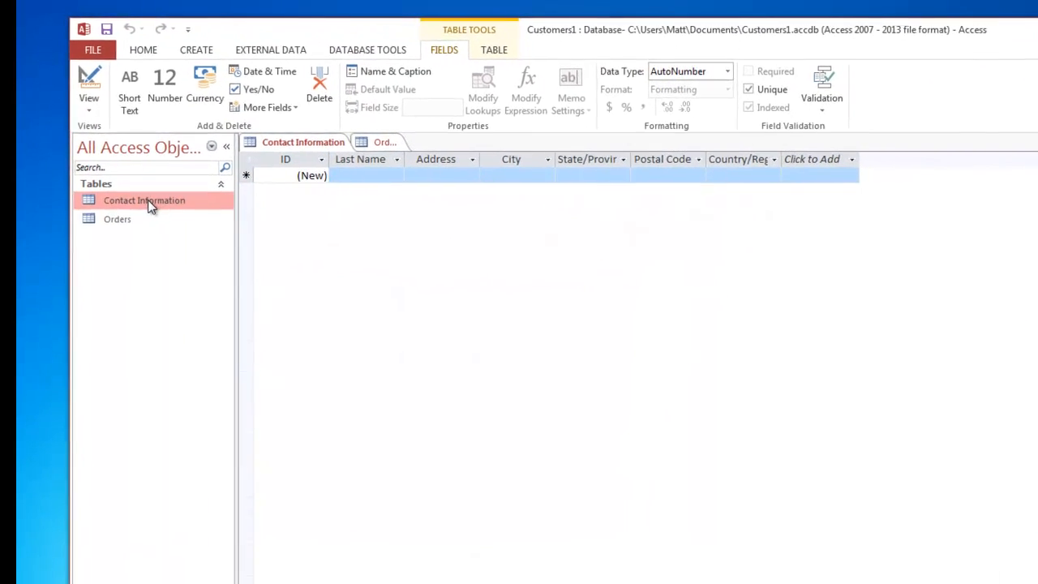
Step: Fill three records in the Contact Information table with each customer's last name and full address, using USA as the country
double_click(162, 200)
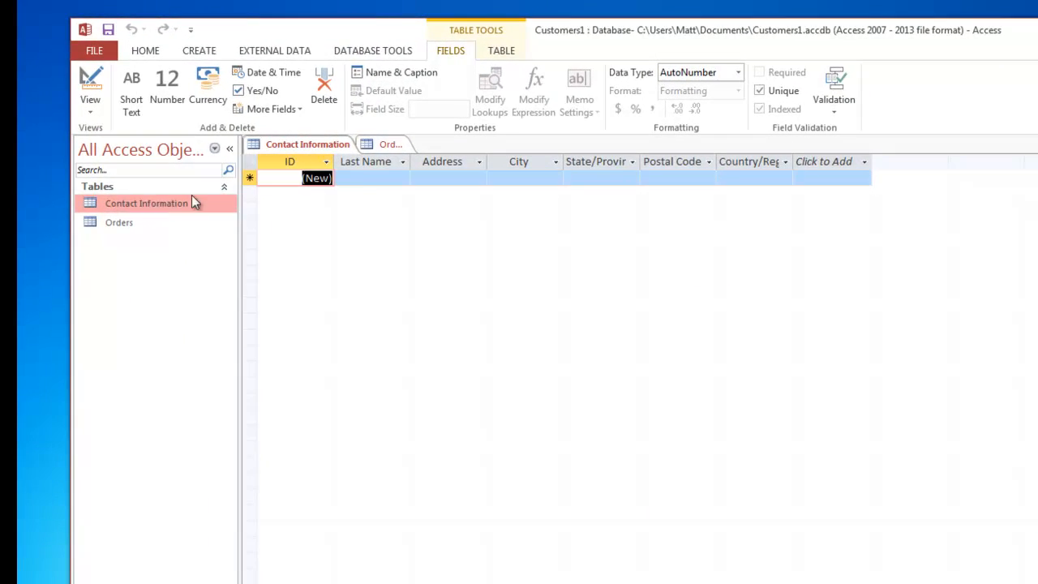
click(359, 177)
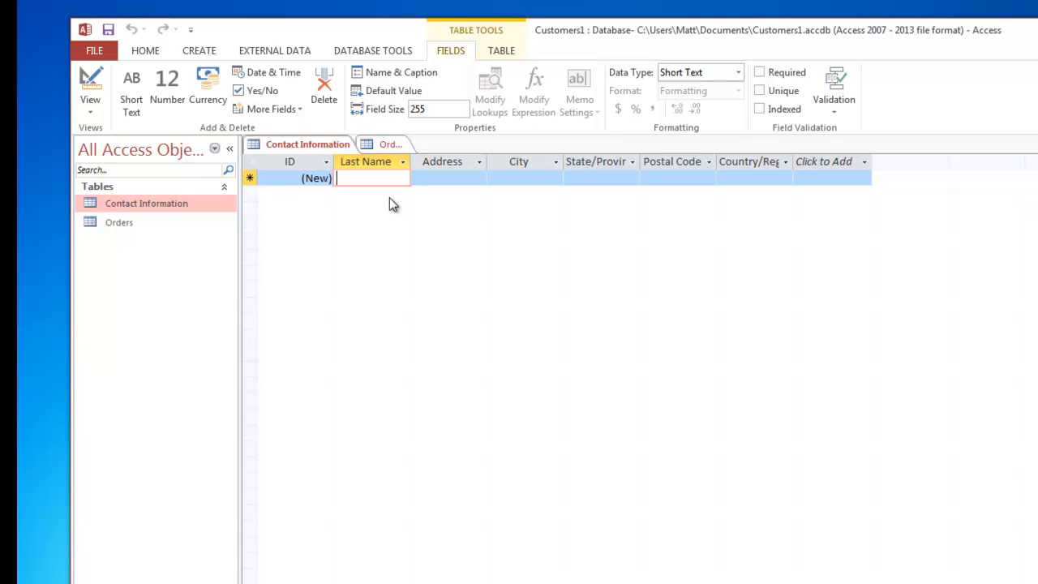
text(Smith)
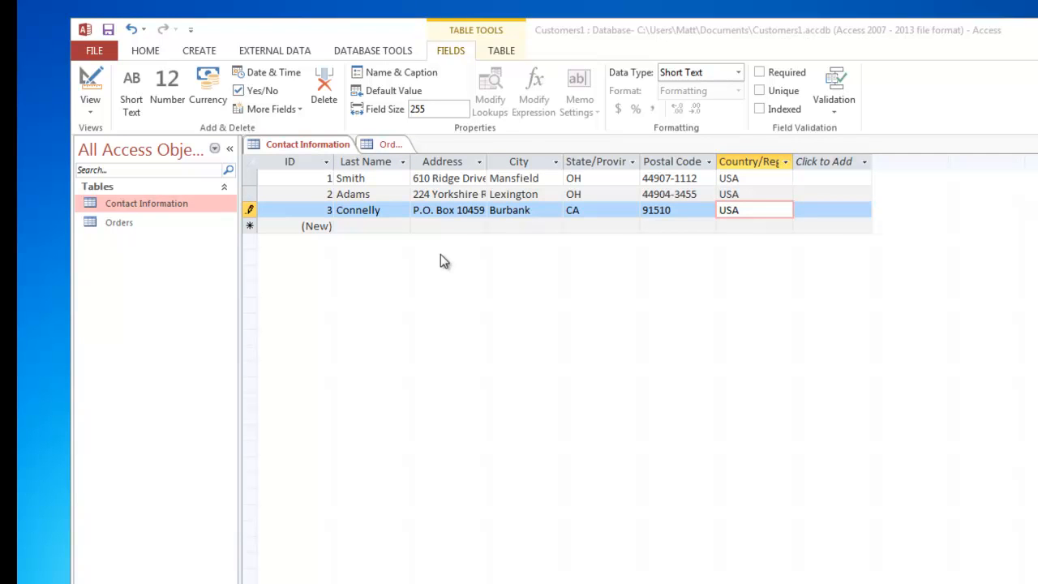
Step: Fit the Address column's width to its longest entry and save the Contact Information table
click(485, 162)
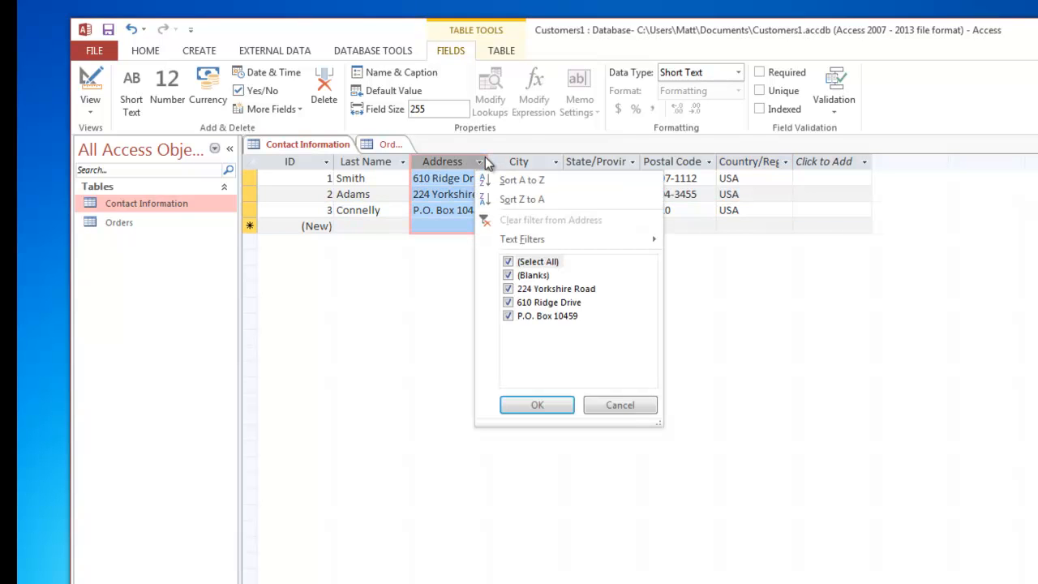
click(620, 405)
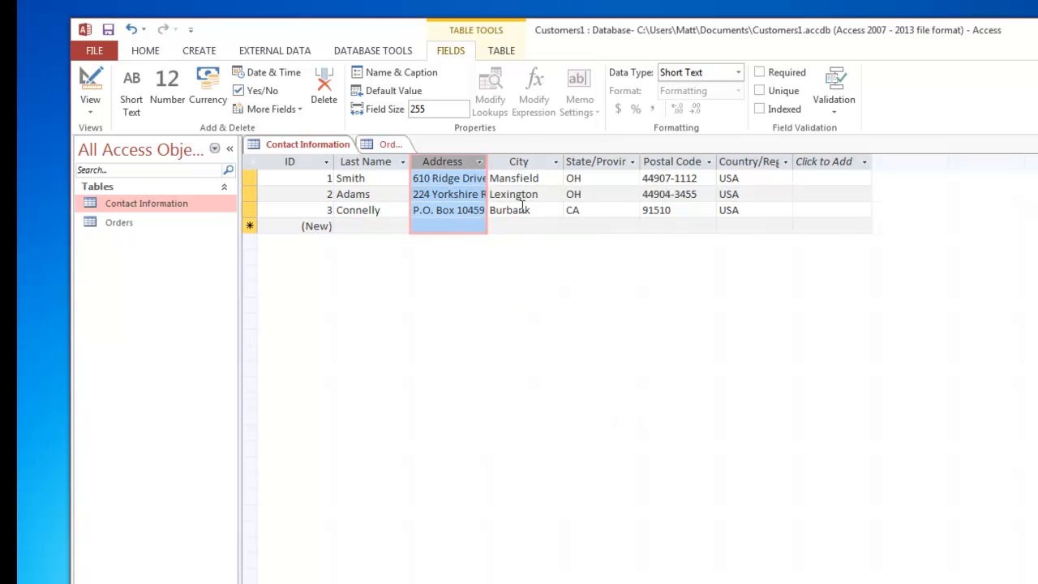
double_click(489, 162)
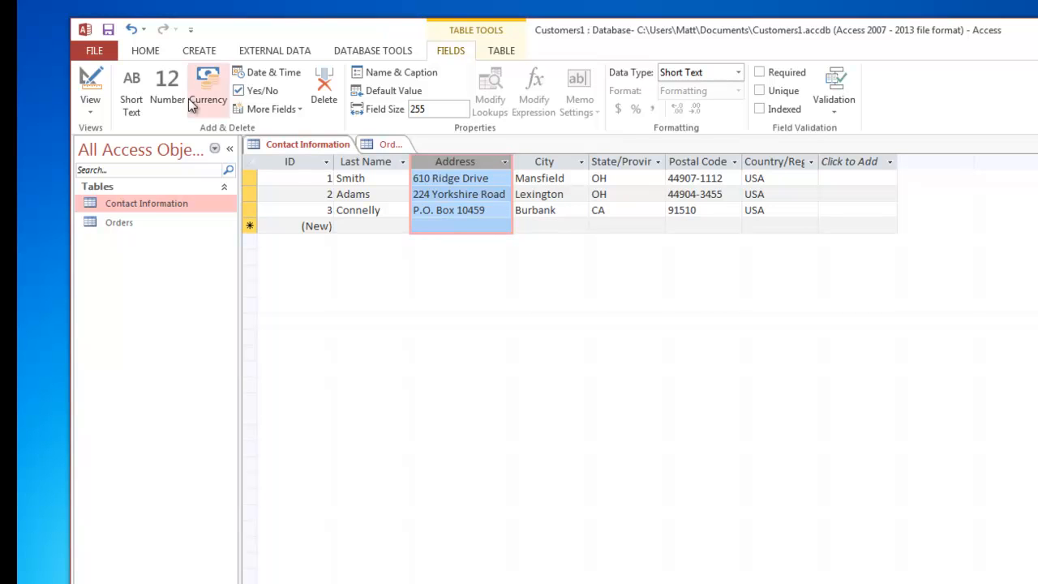
click(110, 33)
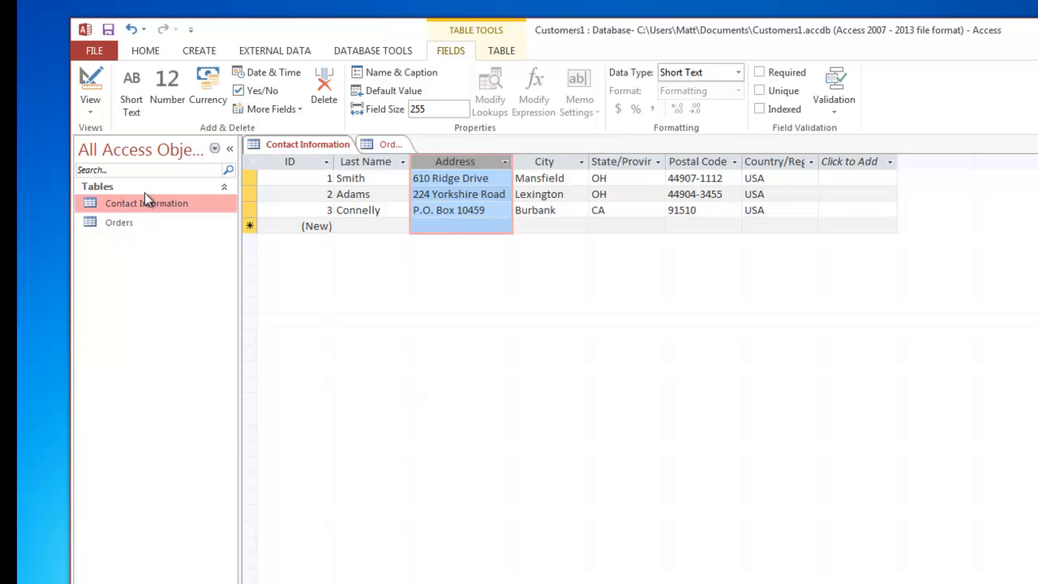
Step: Switch the Contact Information table to Design View
click(93, 108)
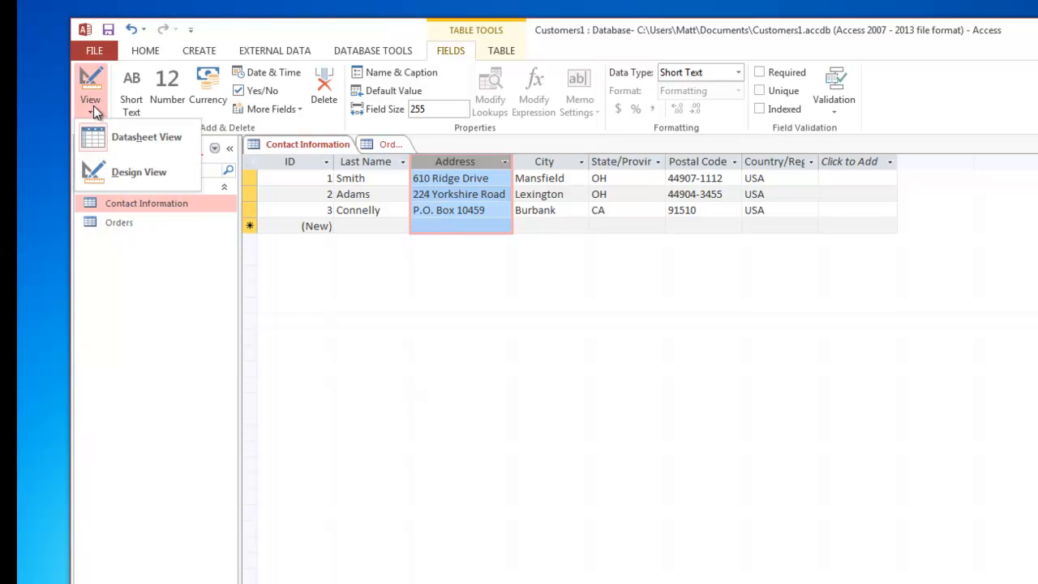
click(136, 170)
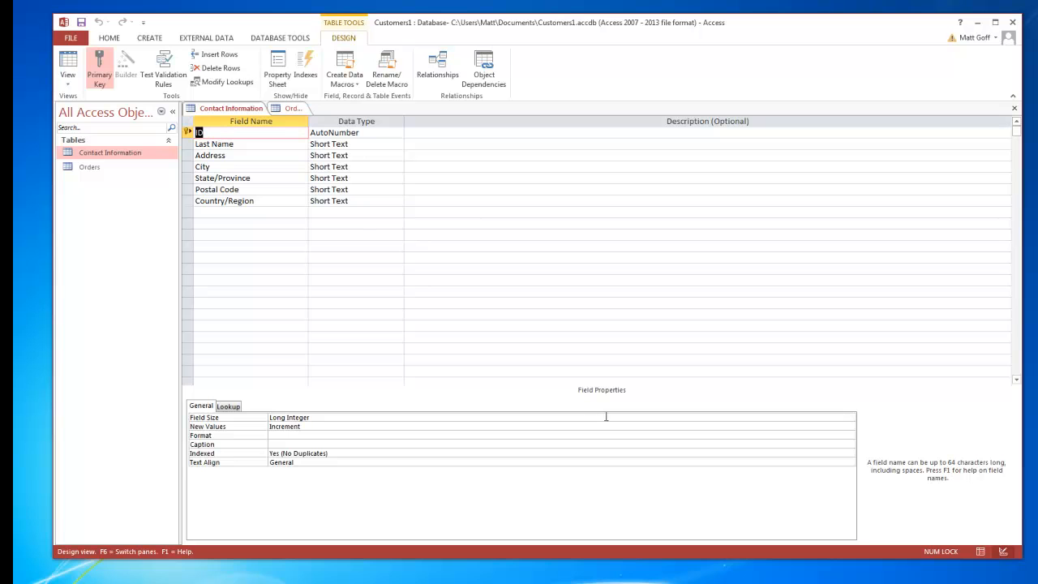
click(3, 410)
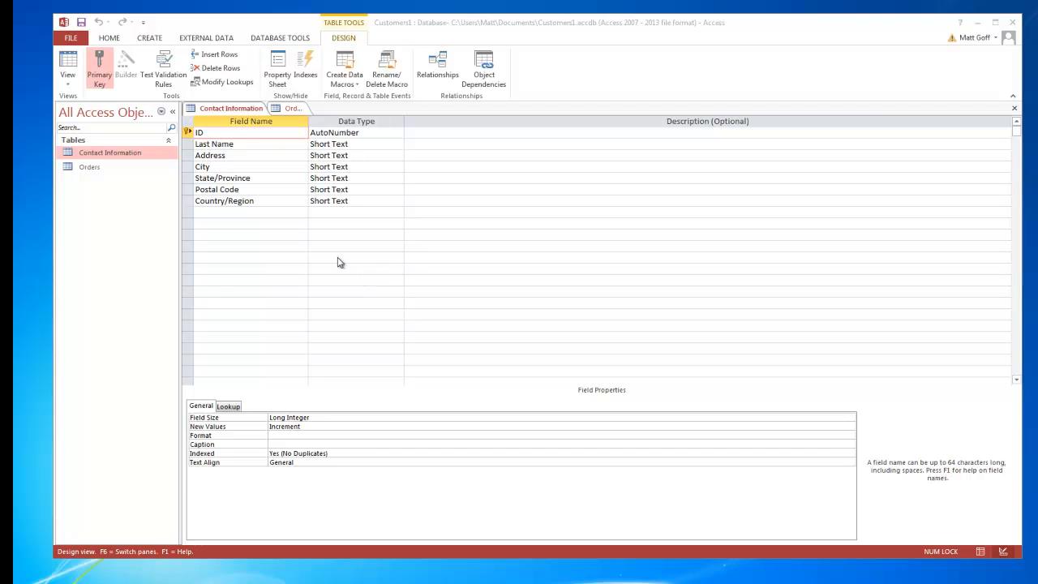
Step: Insert a Short Text field named E-mail above the Country/Region field
click(244, 202)
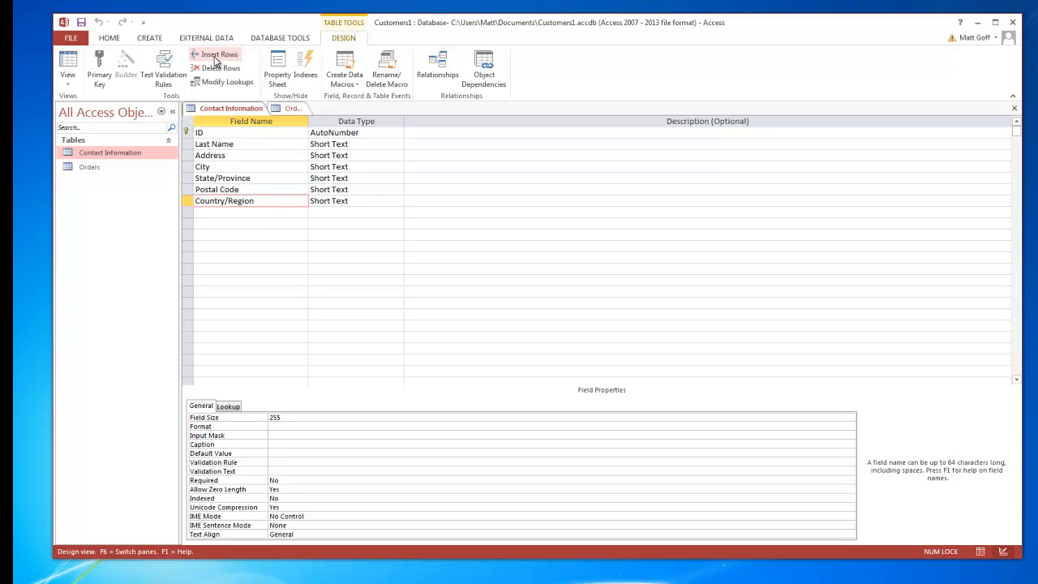
click(213, 54)
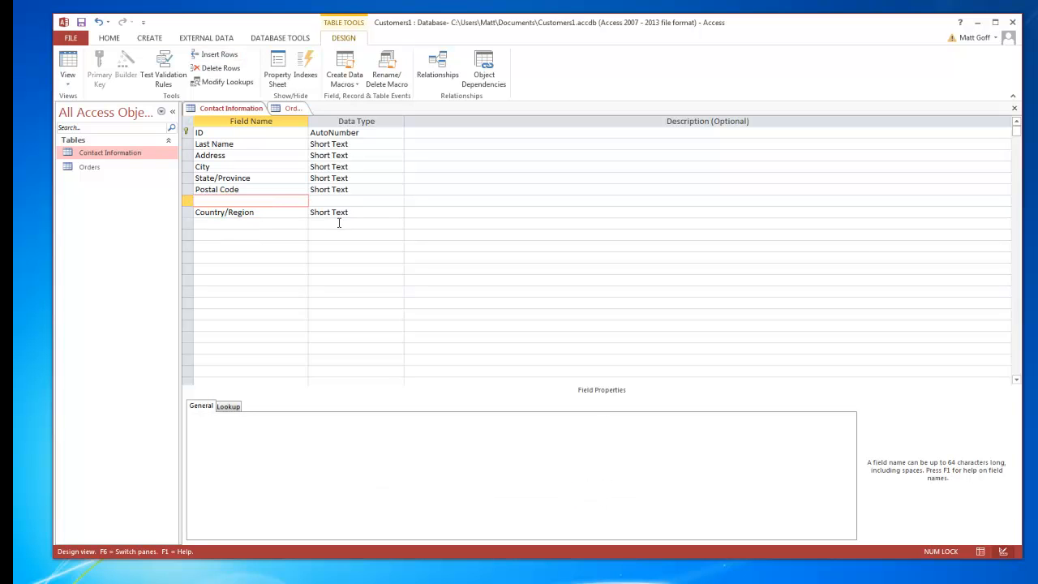
text(E-mail)
key(Tab)
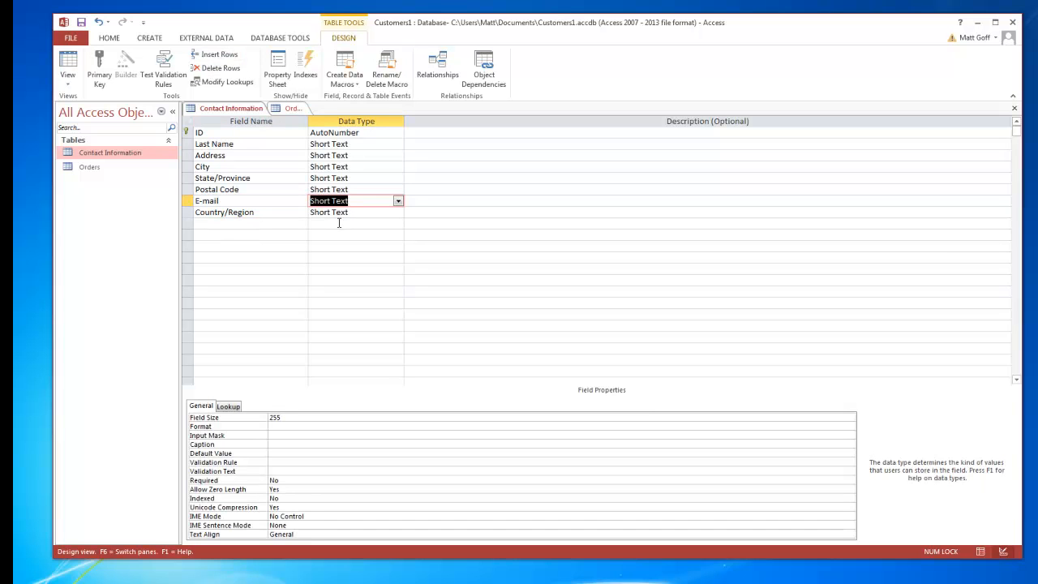
Step: Insert a Short Text field named First Name above the Last Name field
click(292, 147)
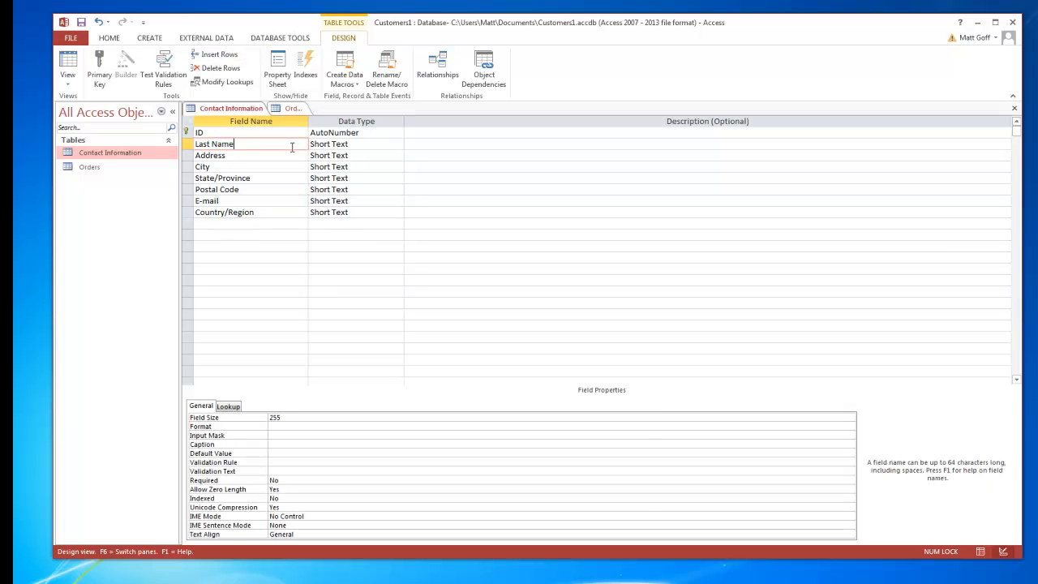
click(215, 54)
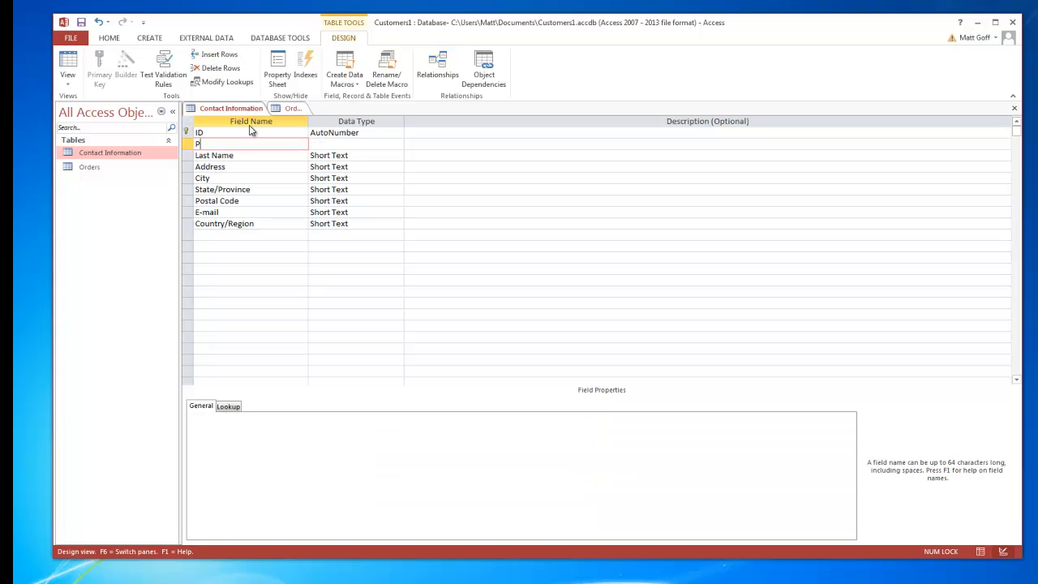
text(First Name)
key(Tab)
Step: Add a Short Text field named Birth Date at the end of the field list
click(248, 235)
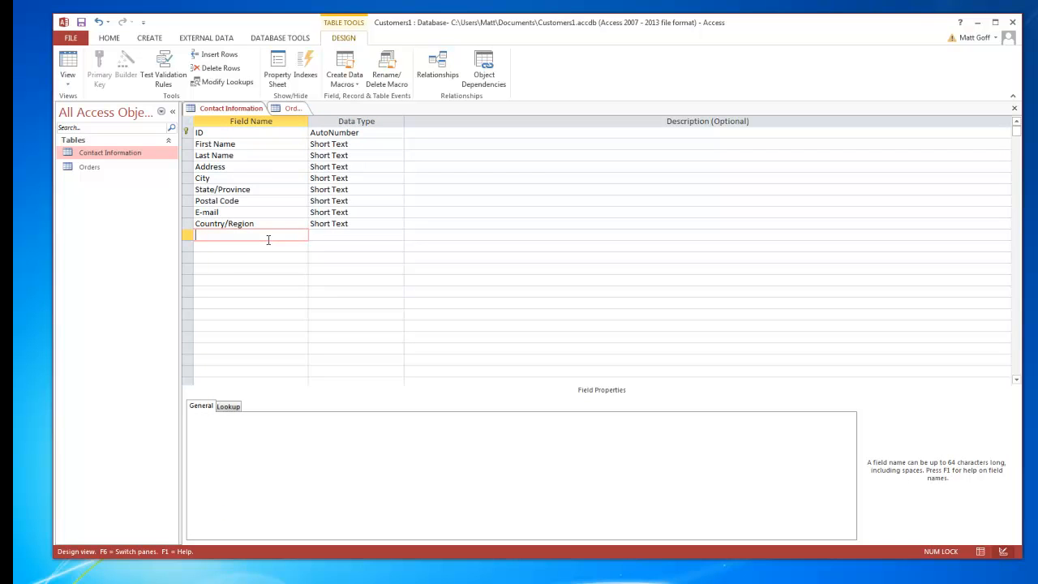
text(Birth Date)
key(Tab)
Step: Delete the Country/Region field from the Contact Information table and save the table design
click(195, 224)
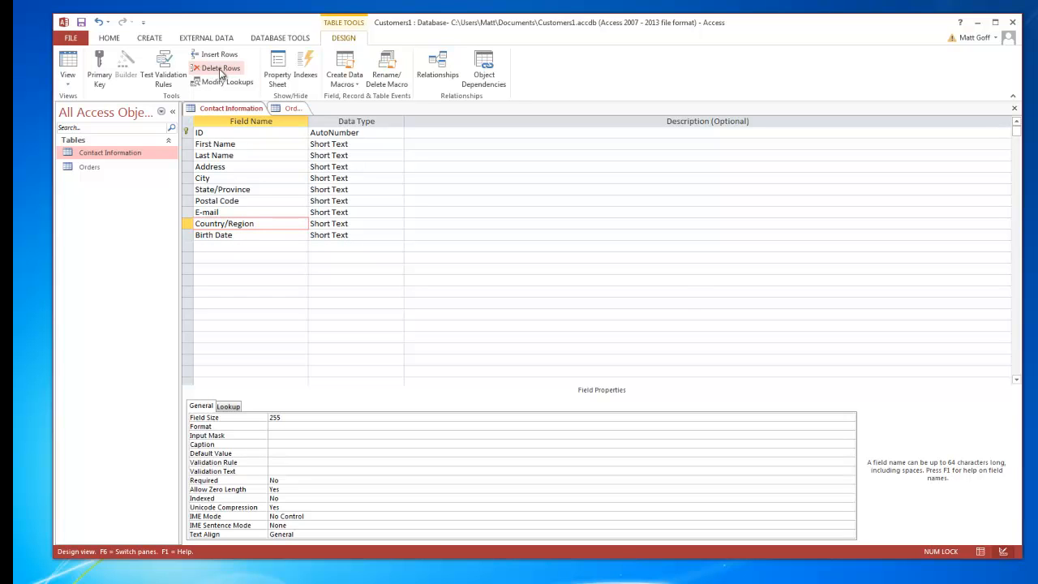
click(221, 69)
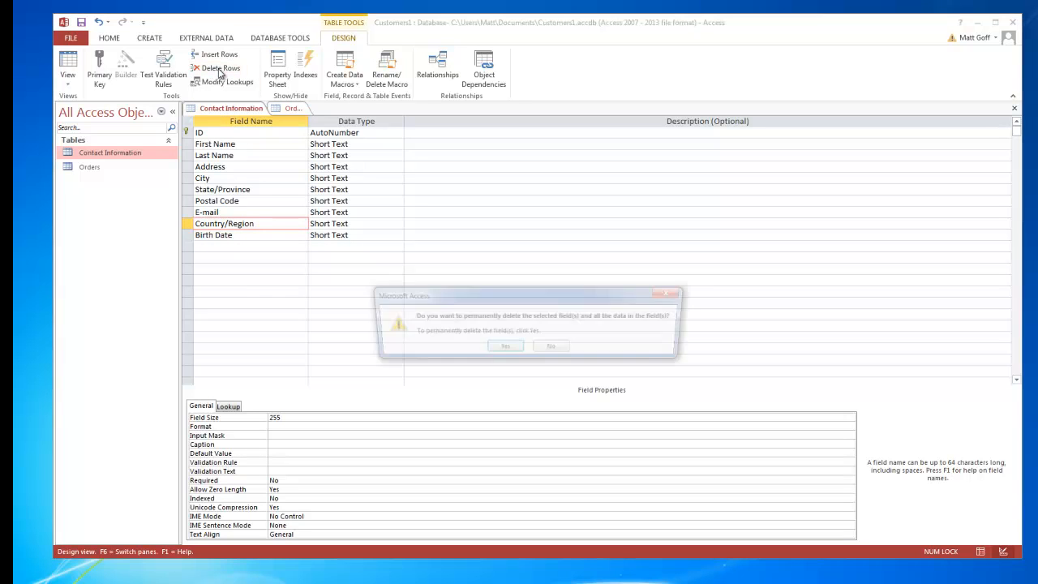
click(503, 351)
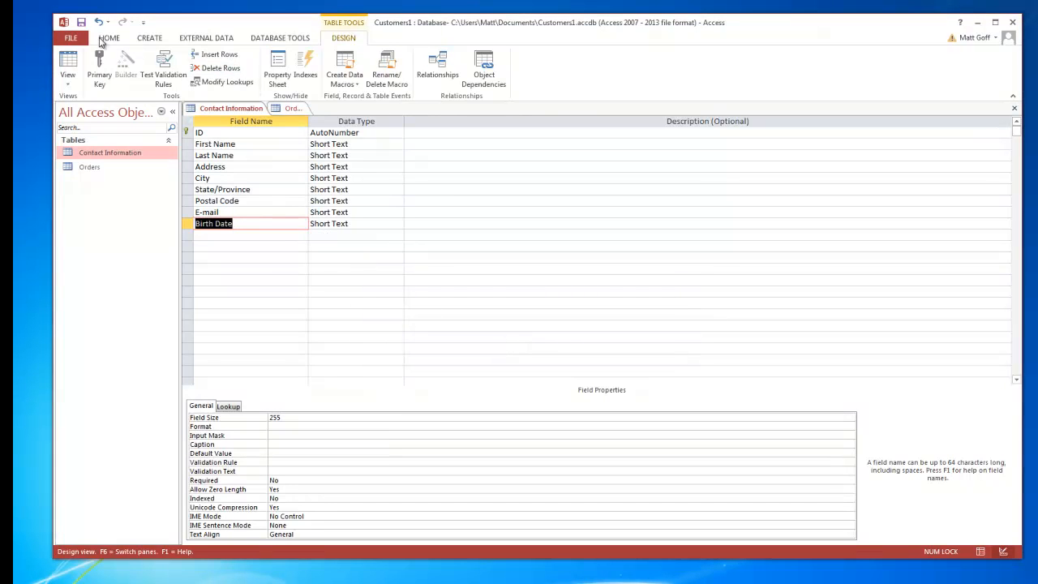
click(81, 23)
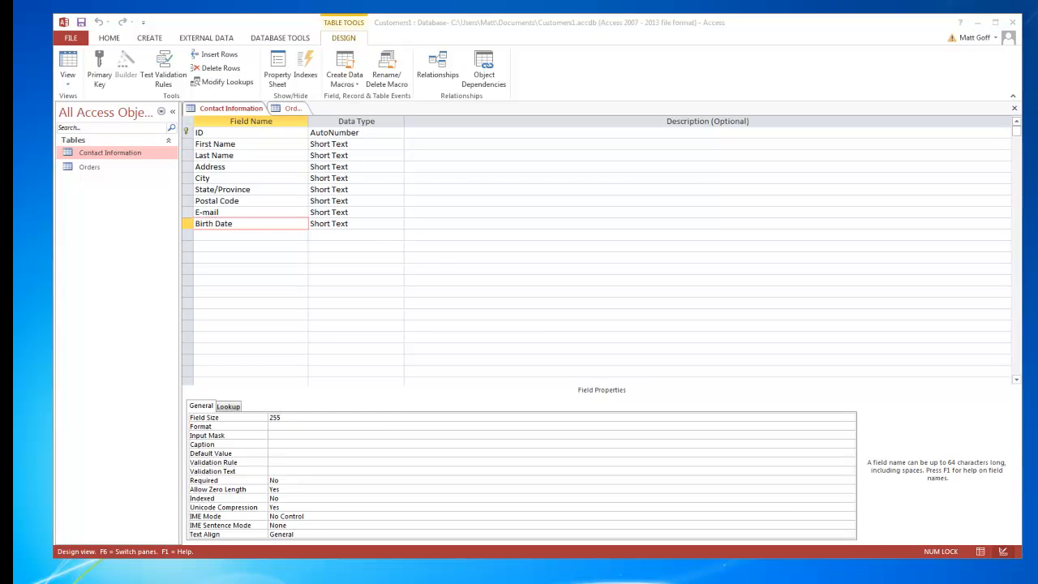
Step: Set the Birth Date field's data type to Date/Time with the Short Date format
click(367, 223)
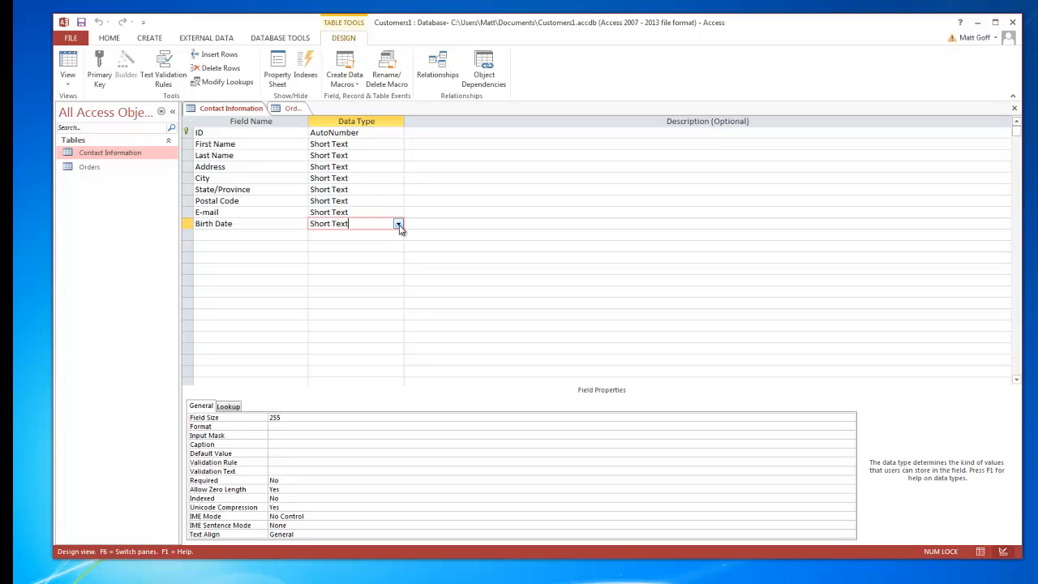
click(398, 225)
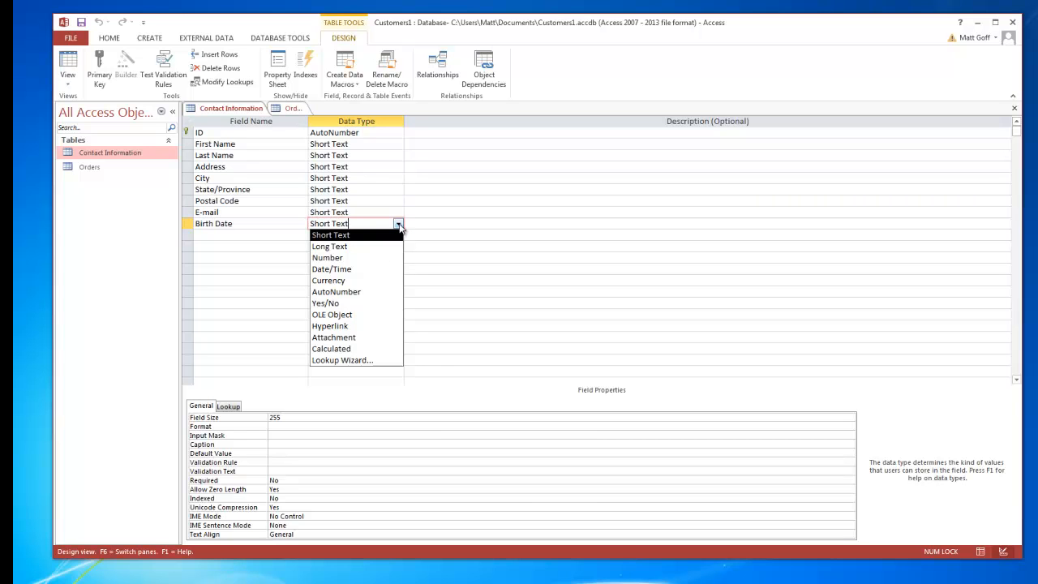
click(365, 270)
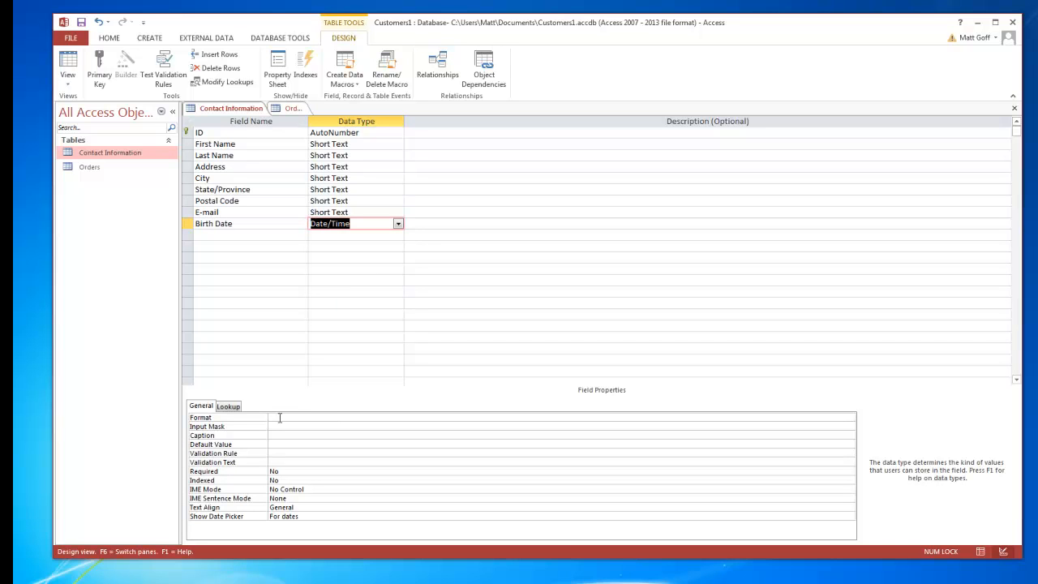
click(337, 418)
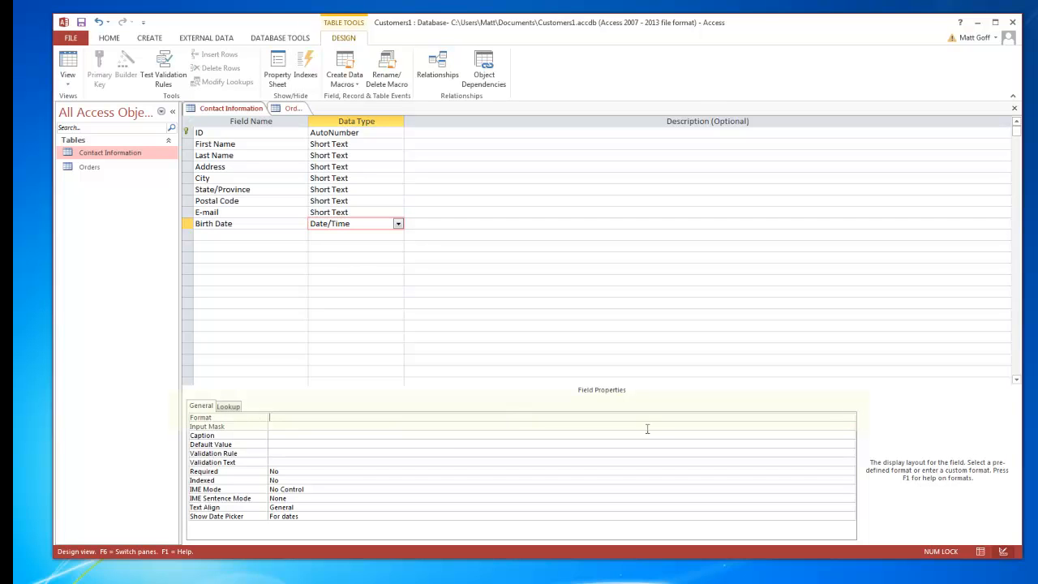
click(850, 418)
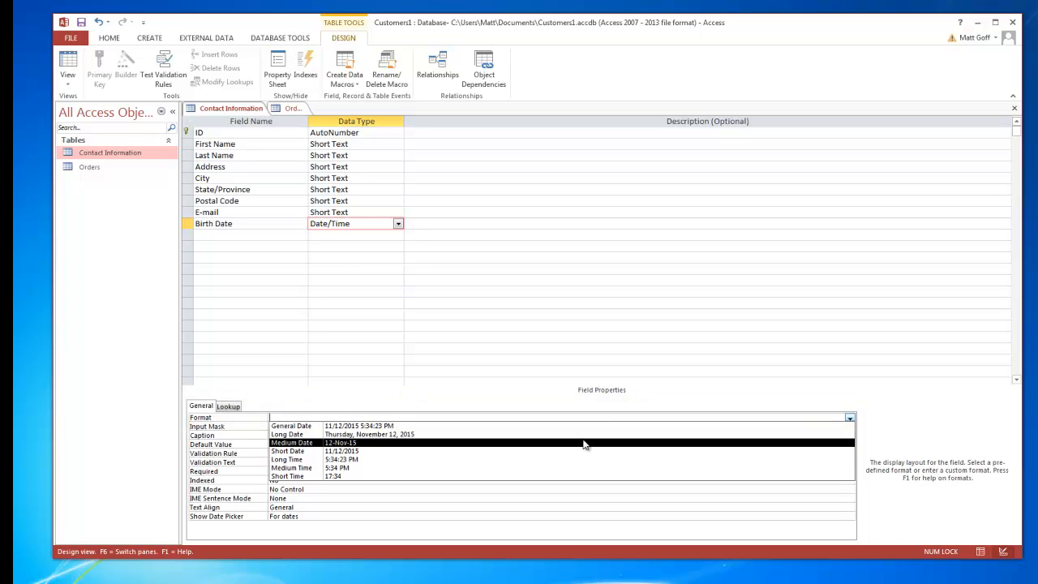
click(433, 450)
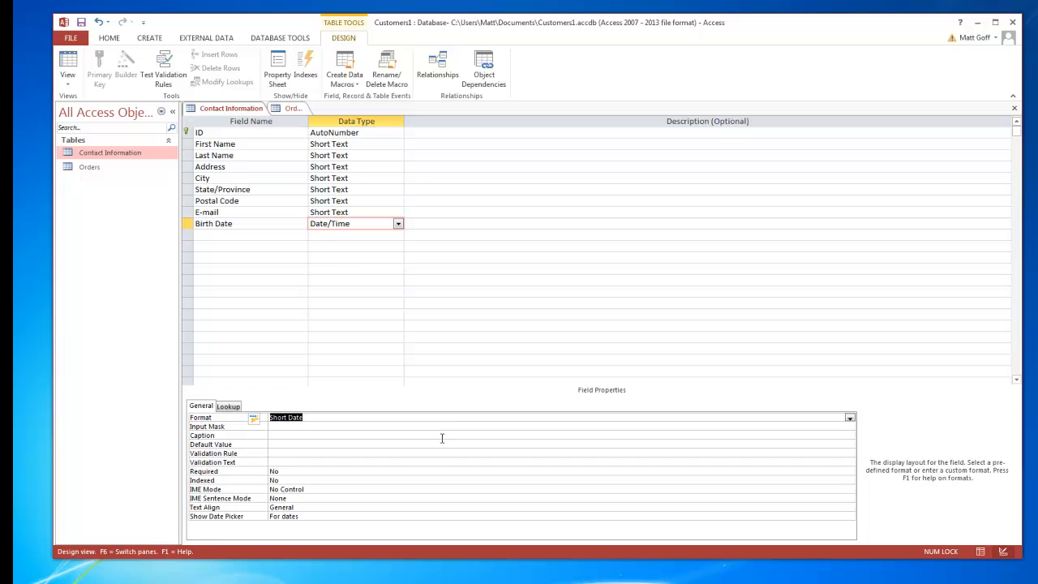
Step: Set the State/Province field's size to 2
click(369, 190)
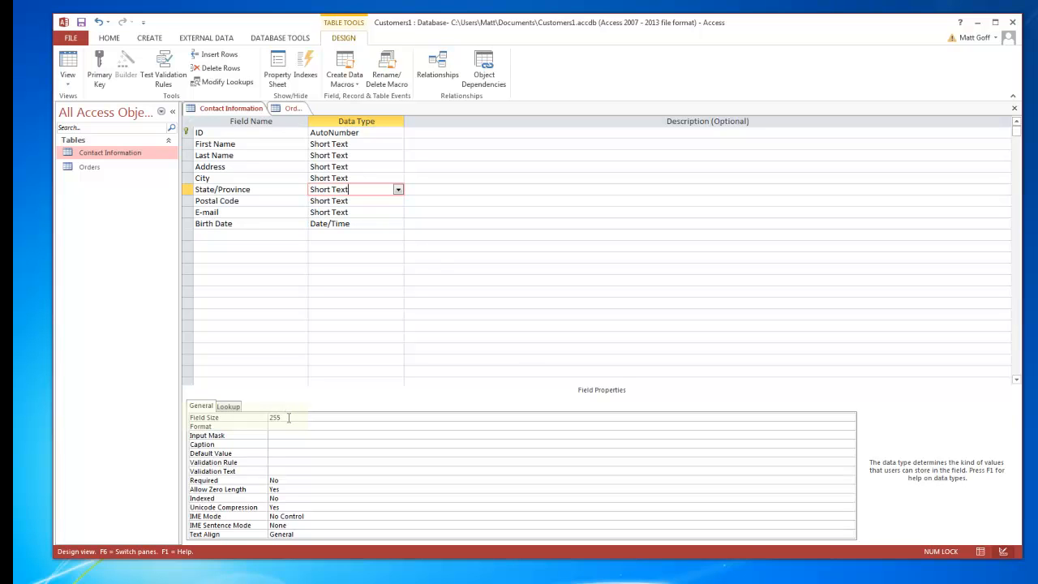
click(261, 419)
text(2)
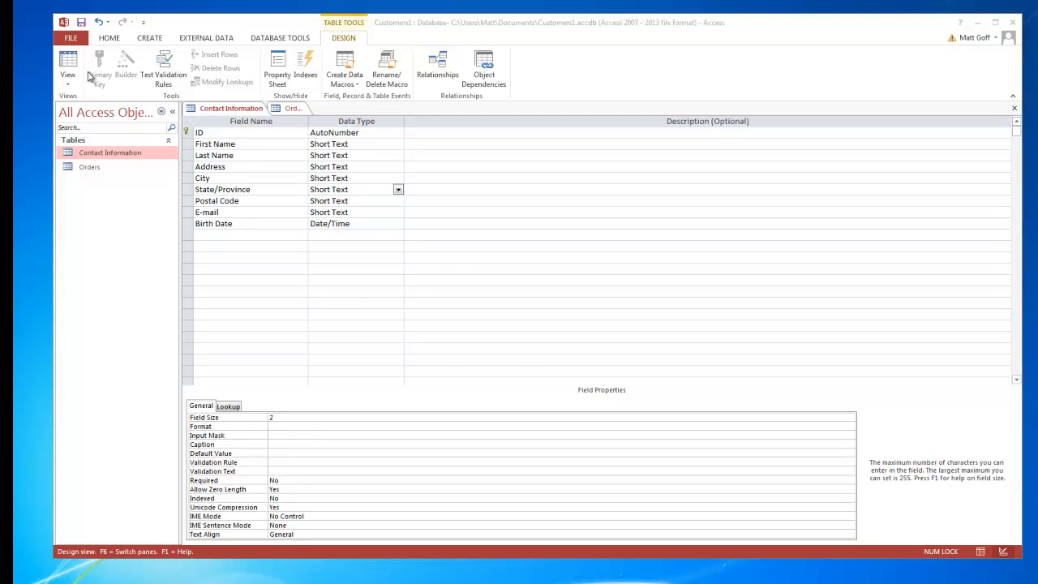
Step: Switch to Datasheet View, saving the table despite the shortened field, and fit the E-mail column's width to its contents
click(70, 69)
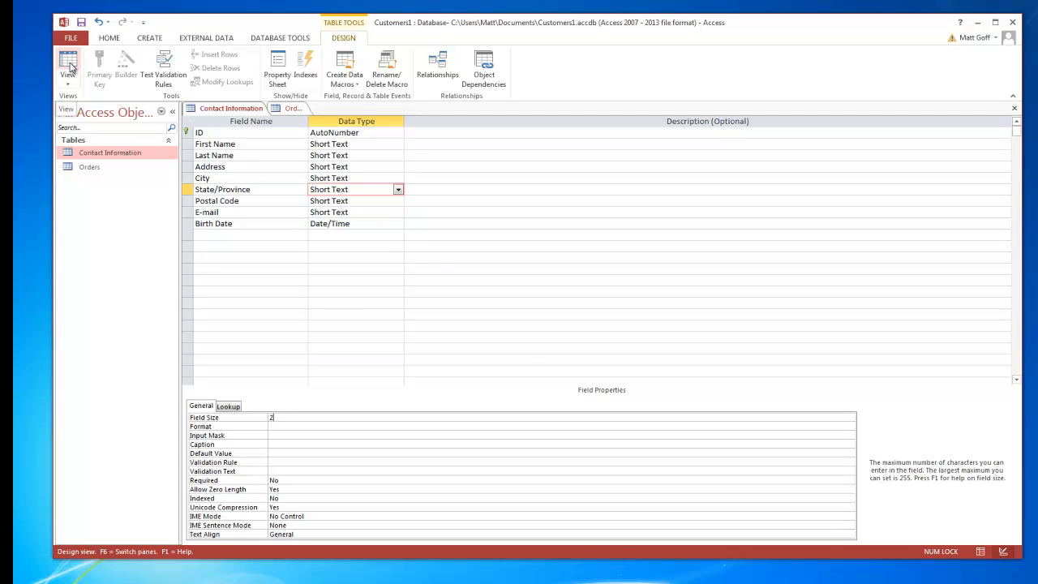
click(70, 69)
click(500, 351)
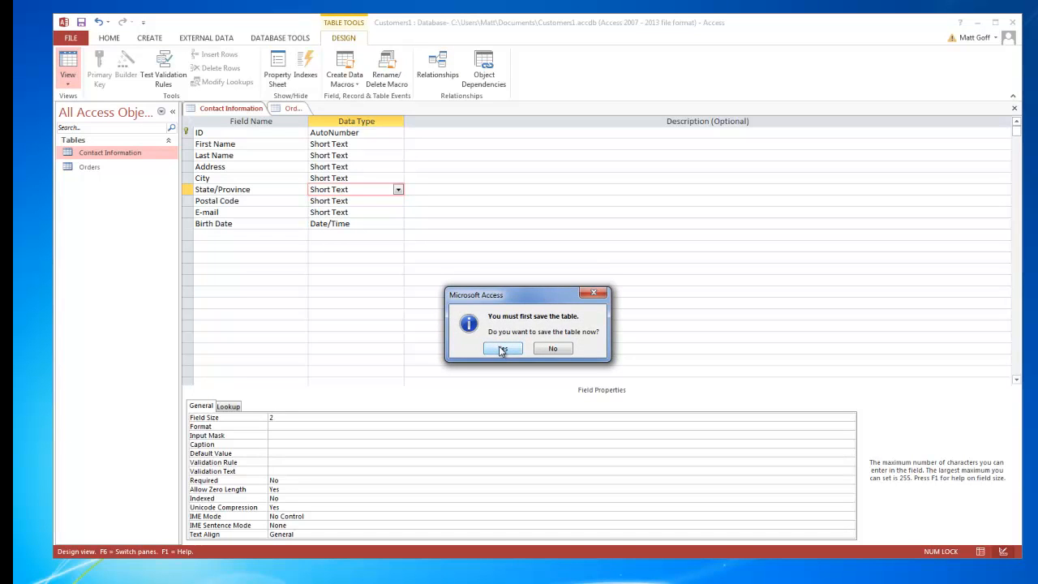
click(502, 349)
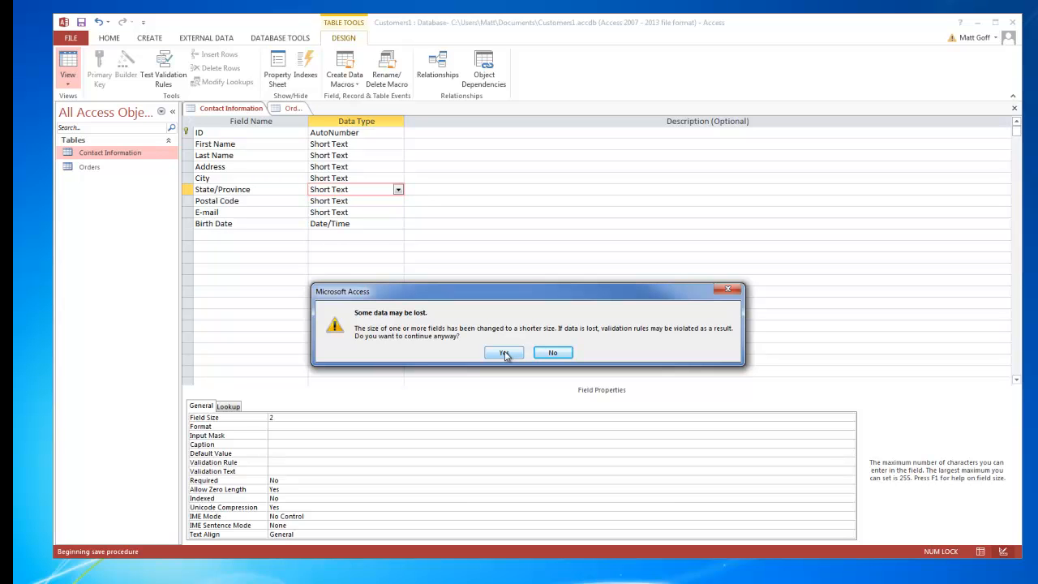
click(504, 353)
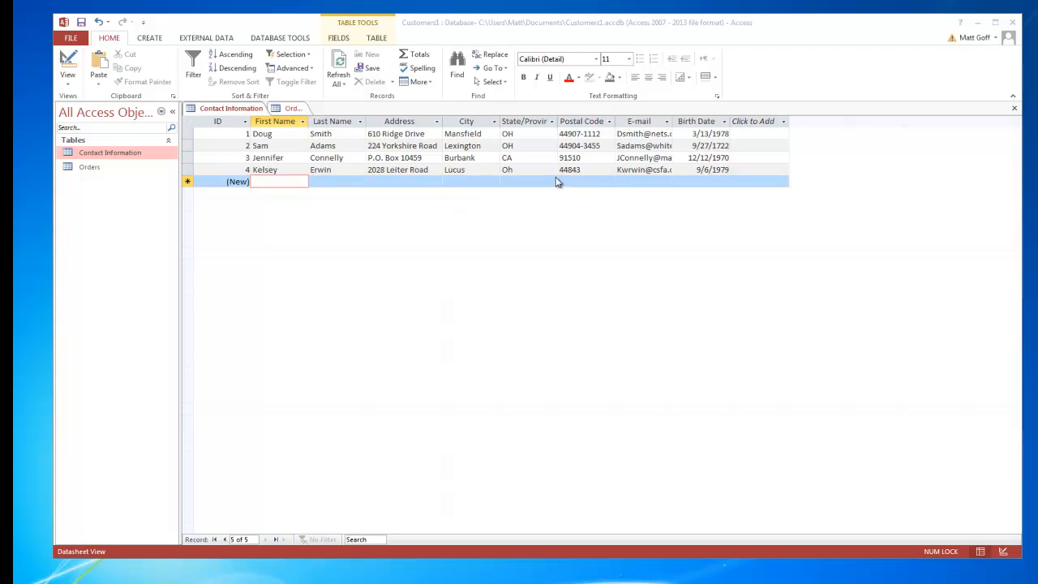
double_click(674, 121)
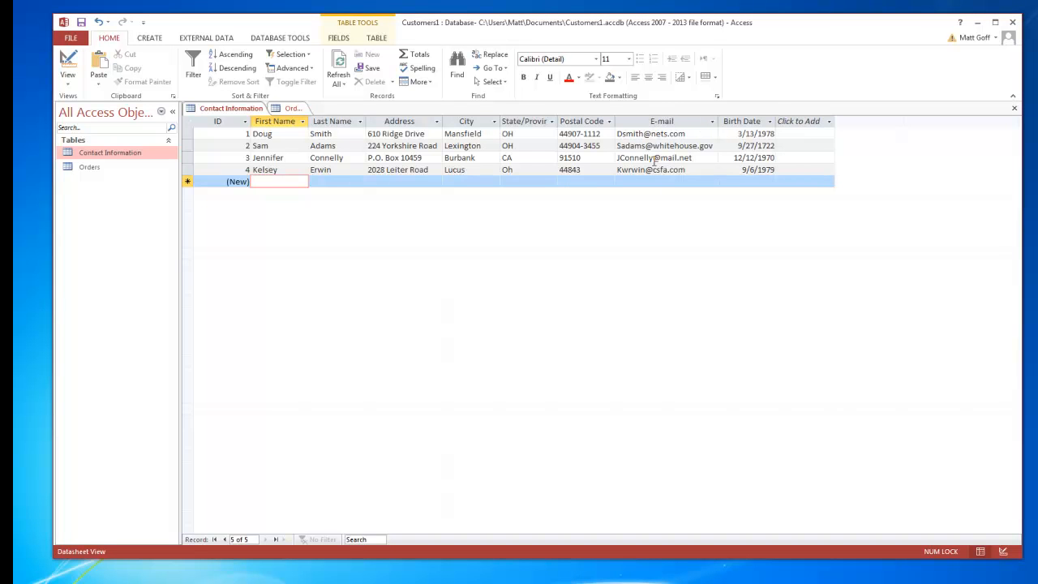